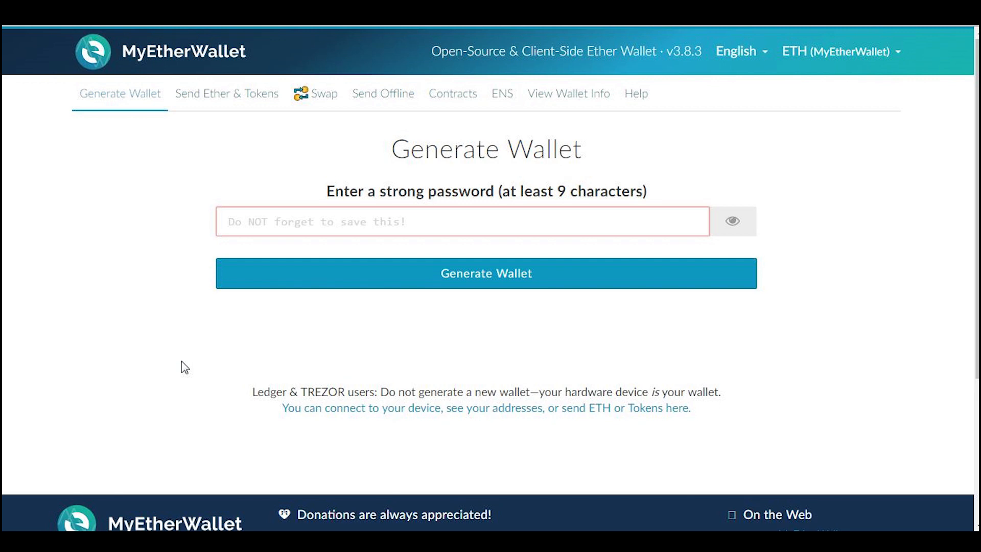
left_click(451, 225)
type("a")
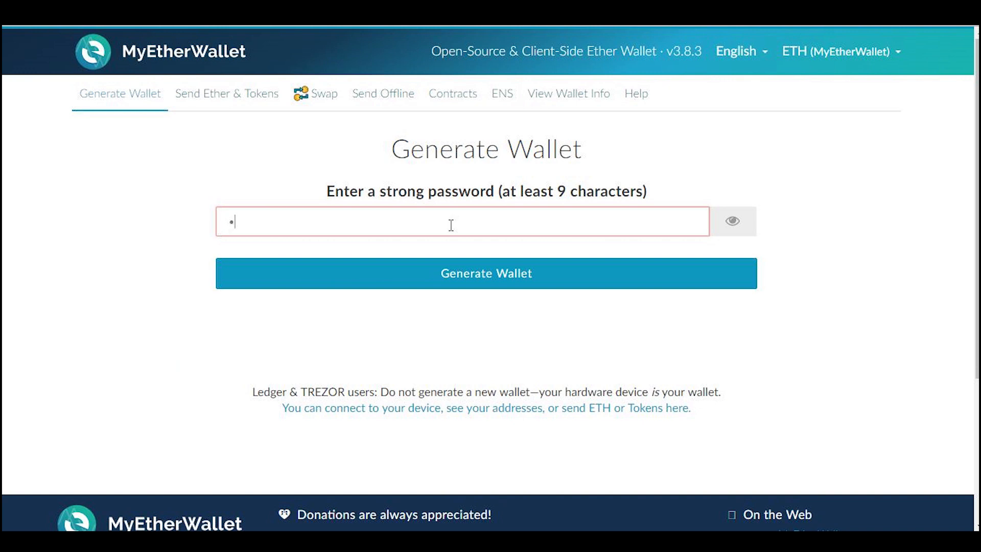
type("aaaaa")
key("BackSpace")
key("BackSpace")
key("BackSpace")
key("BackSpace")
key("BackSpace")
key("BackSpace")
type("******")
key("ctrl+a")
key("BackSpace")
Enter a new wallet password of at least 9 characters and generate the wallet.
type("*********")
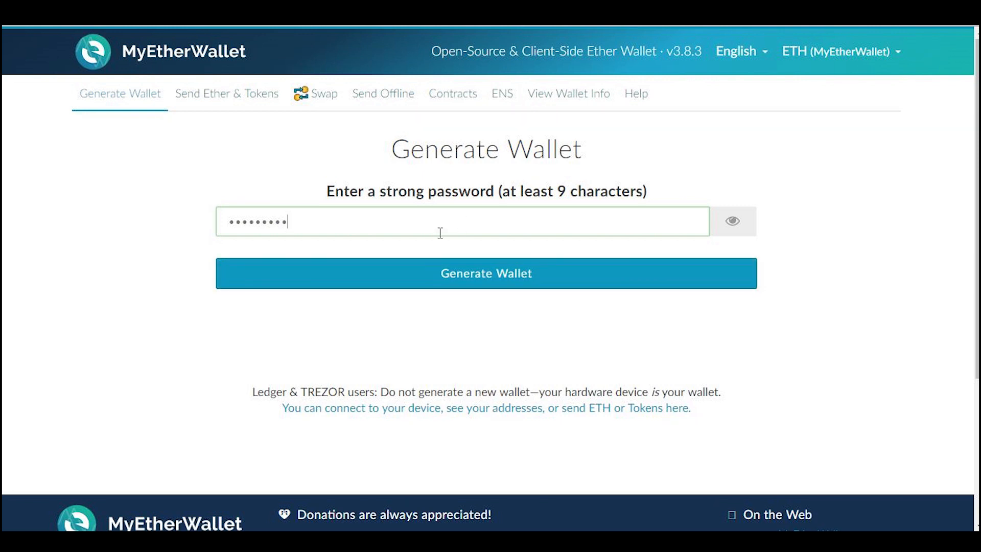
left_click(440, 266)
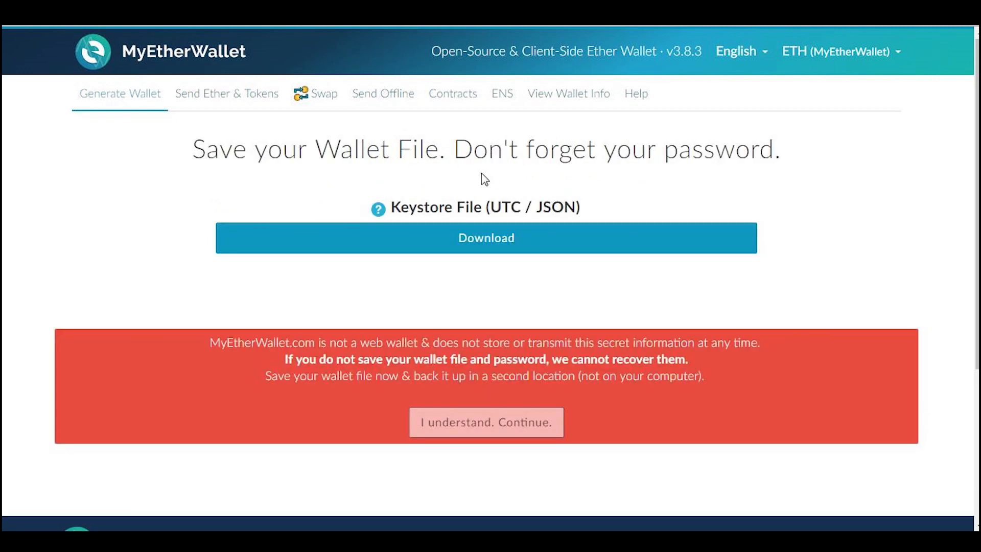
Download the Keystore File (UTC / JSON) and acknowledge the warning about saving the wallet file and password.
mouse_move(378, 215)
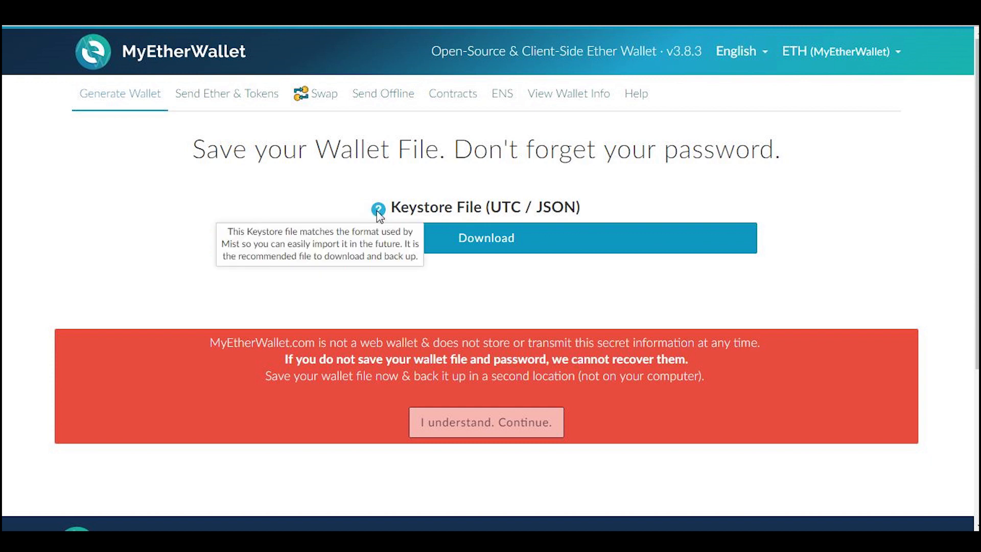
left_click(499, 245)
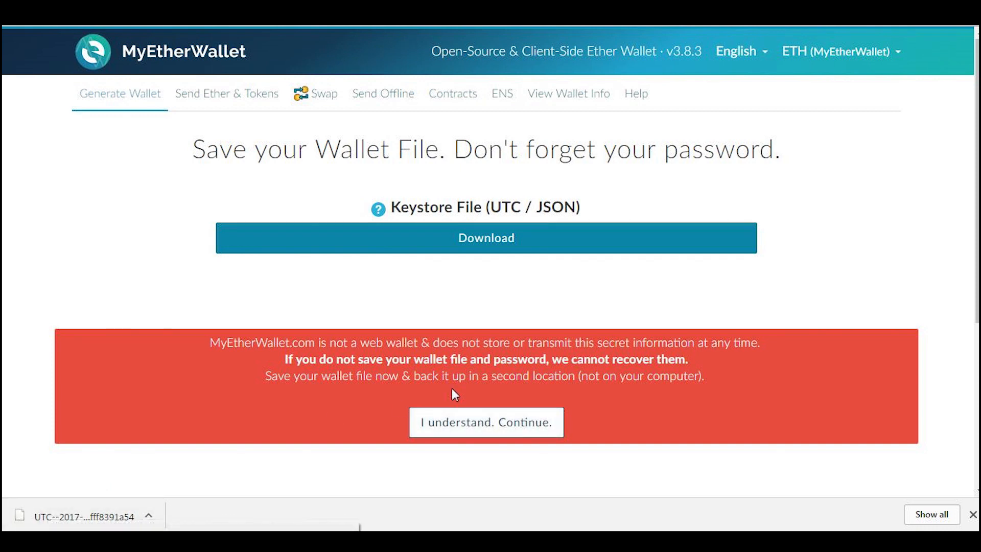
left_click(504, 424)
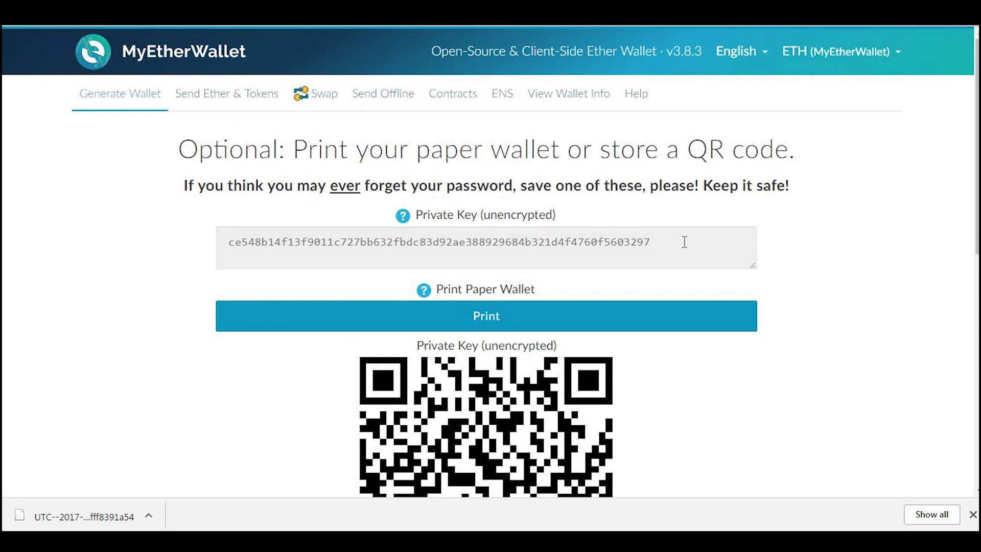
Highlight the unencrypted private key, review its QR code and continue to saving the wallet address.
left_click_drag(683, 241, 225, 238)
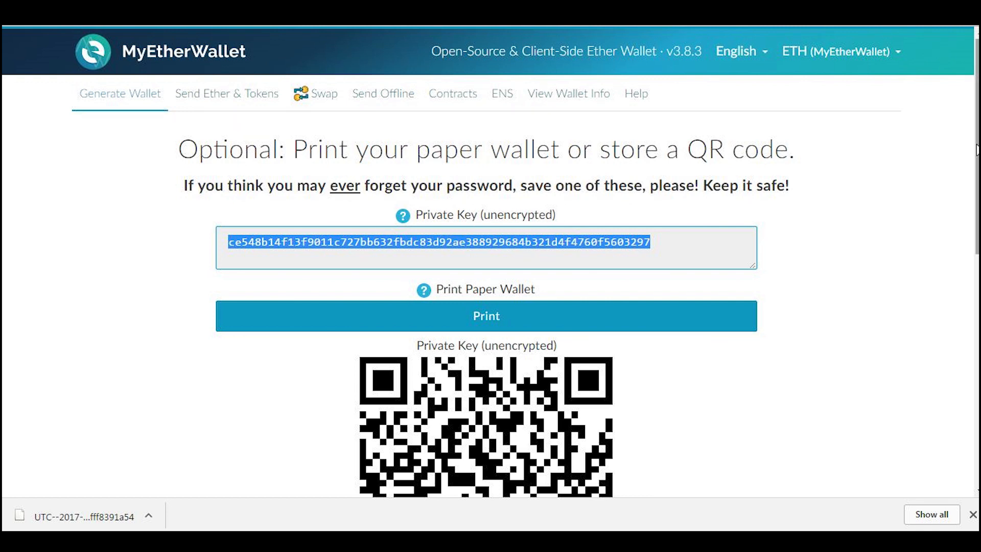
left_click_drag(975, 149, 976, 185)
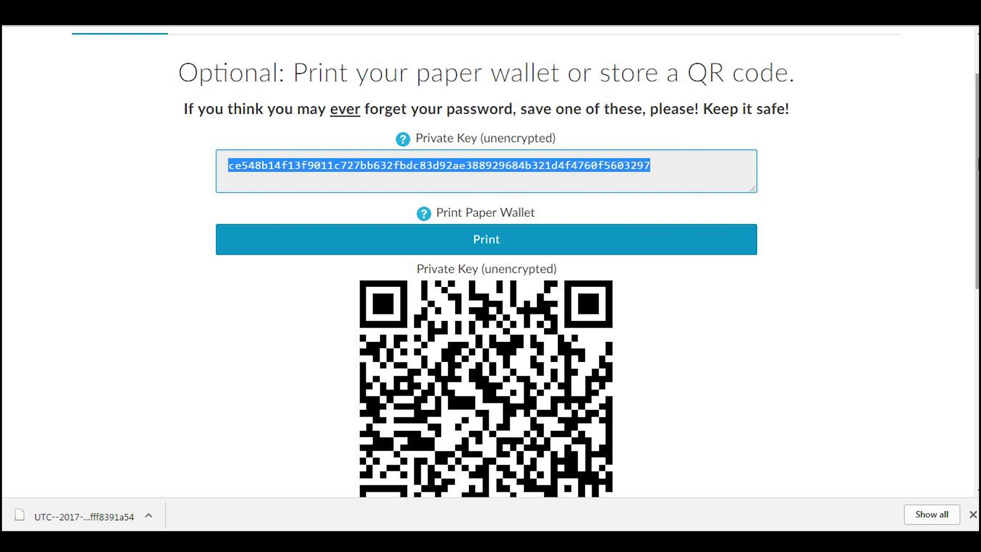
left_click_drag(976, 156, 975, 230)
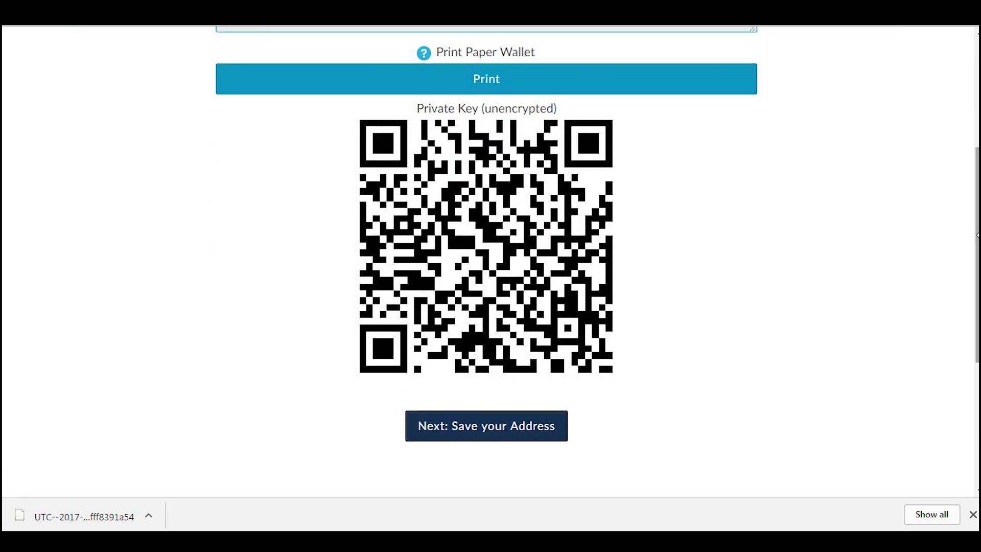
left_click(509, 428)
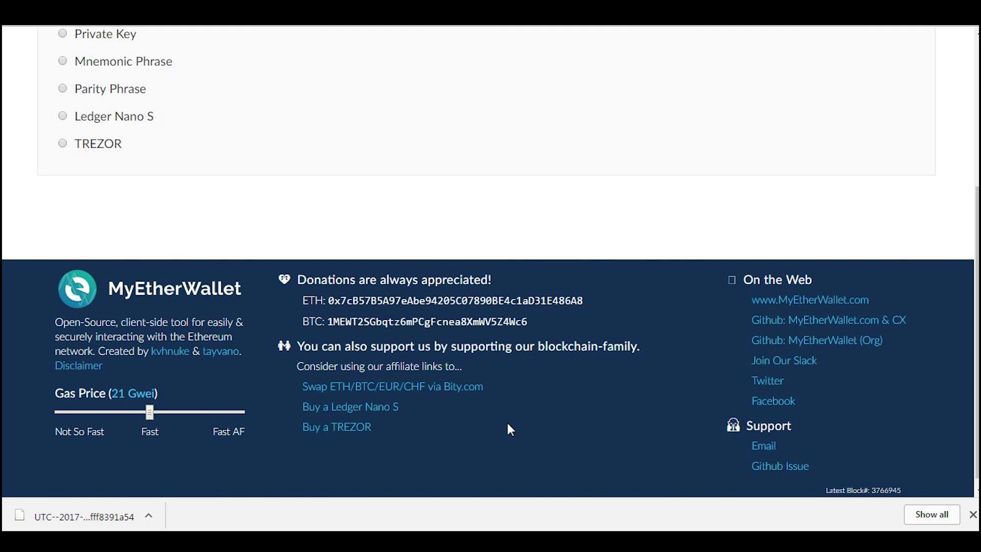
Choose Keystore File (UTC / JSON) as the access method and load the UTC wallet file from the status wallet folder.
scroll(587, 357, "up", 8)
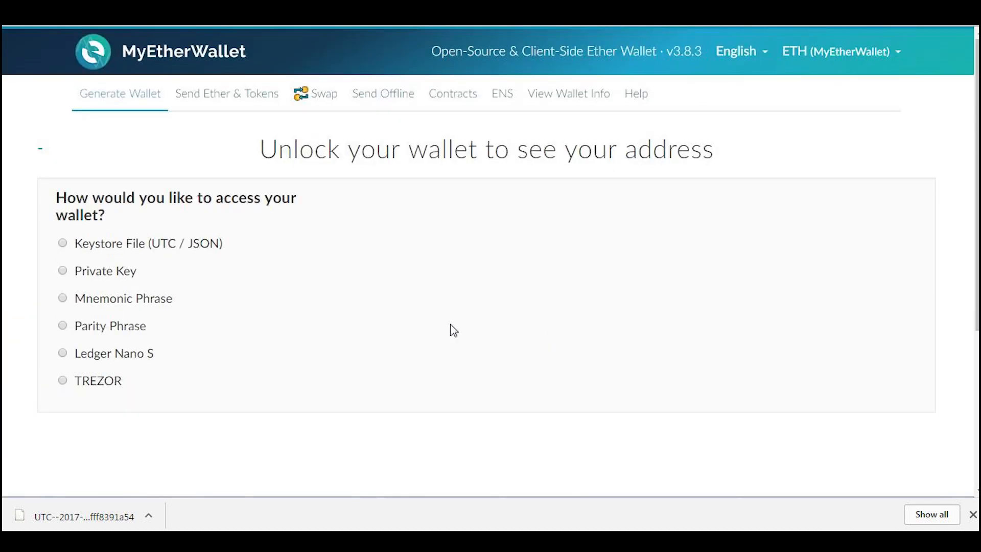
left_click(151, 514)
left_click(203, 251)
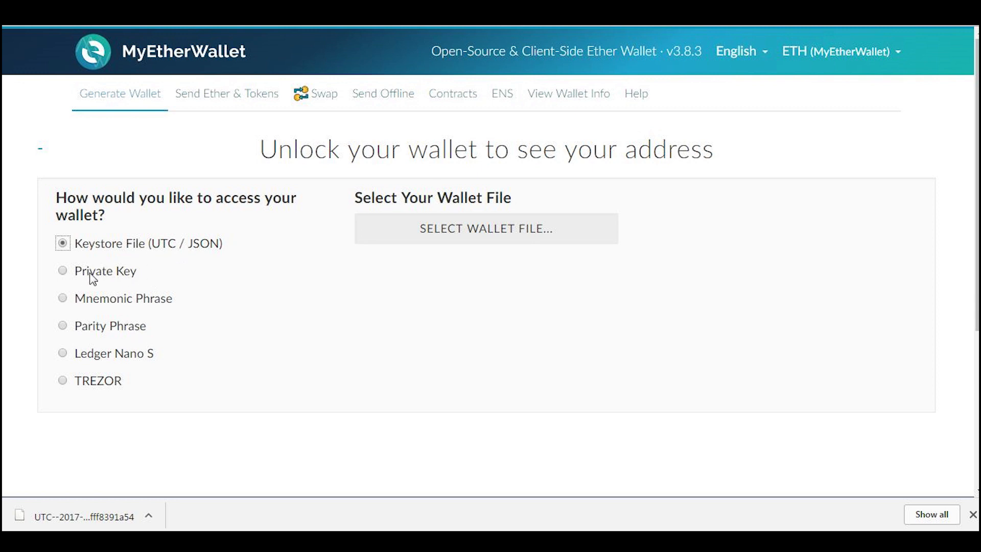
left_click(114, 271)
left_click(112, 243)
left_click(388, 240)
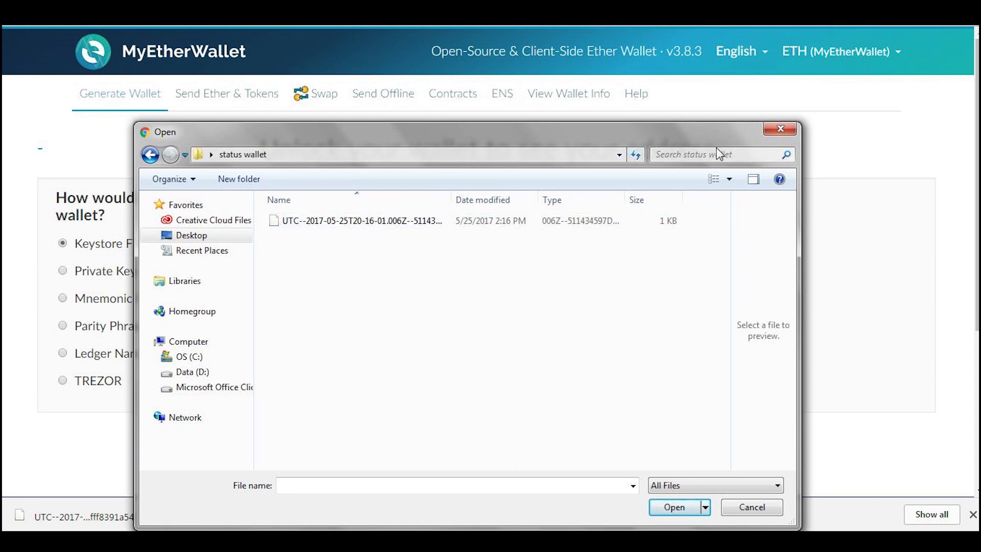
double_click(399, 225)
Enter the wallet password for the loaded keystore file and unlock the wallet.
left_click(462, 287)
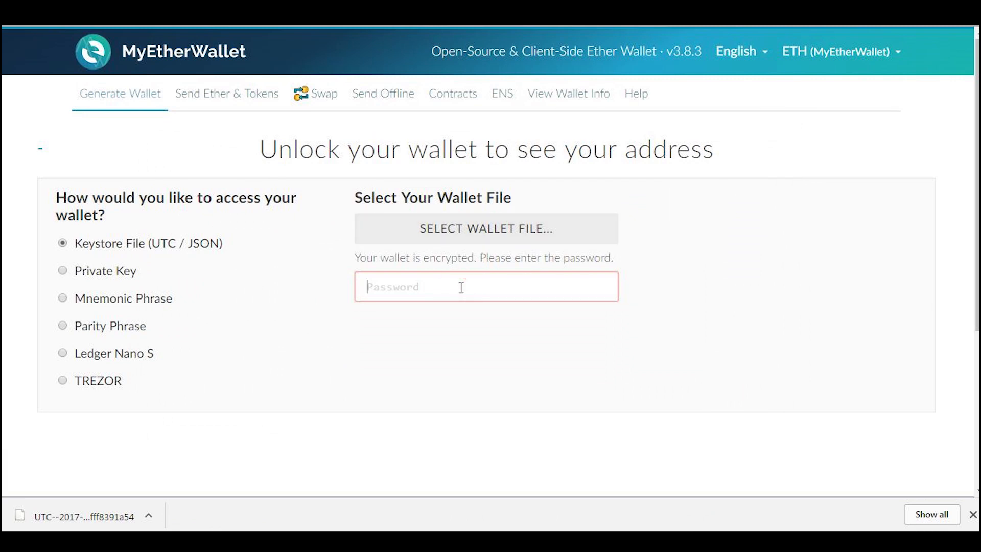
type("•••••••••")
left_click(763, 228)
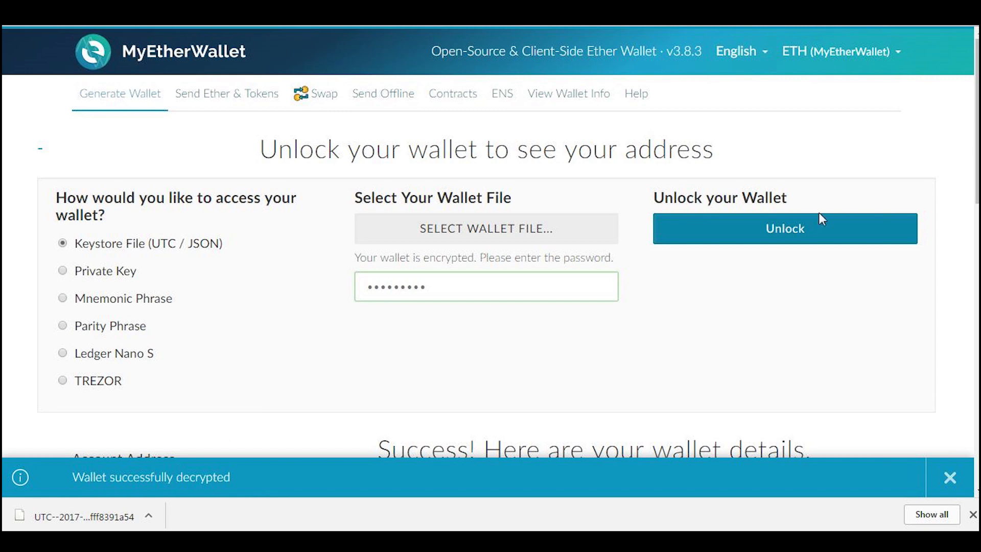
Review the unlocked wallet's details and highlight the complete wallet address.
left_click_drag(975, 156, 976, 289)
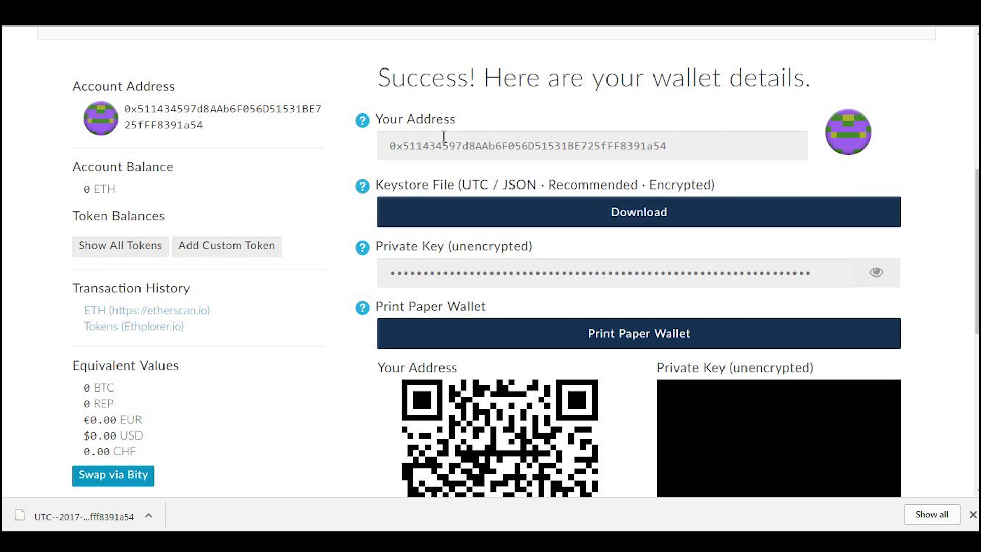
left_click_drag(679, 144, 350, 134)
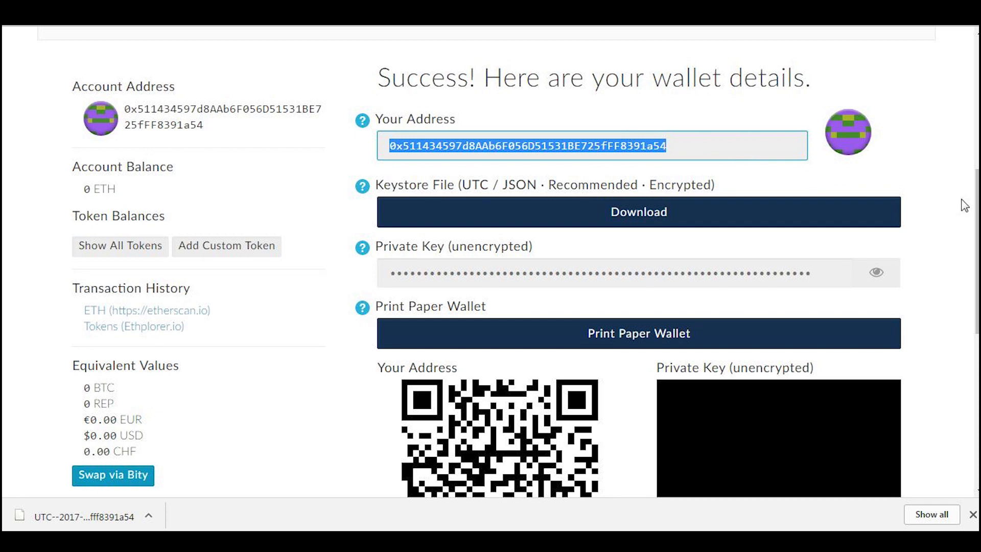
scroll(490, 261, "down", 2)
scroll(491, 260, "up", 3)
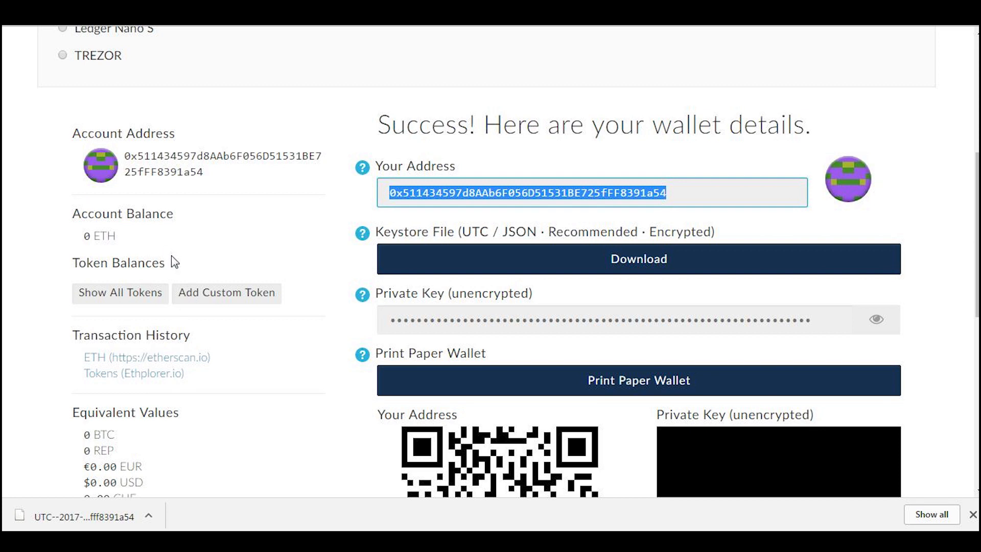
Show all token balances of the wallet and look through the token list.
left_click(122, 293)
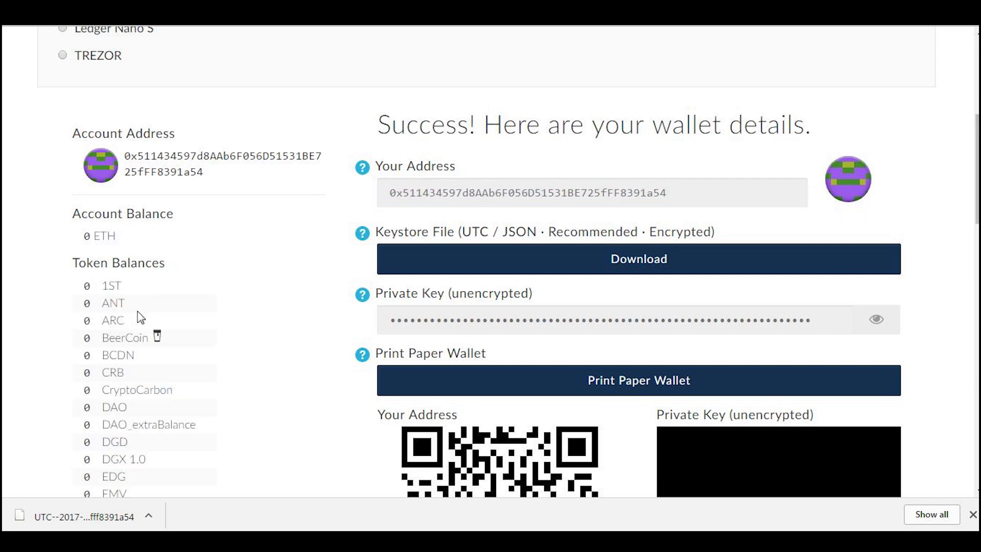
scroll(149, 367, "down", 9)
scroll(148, 368, "down", 5)
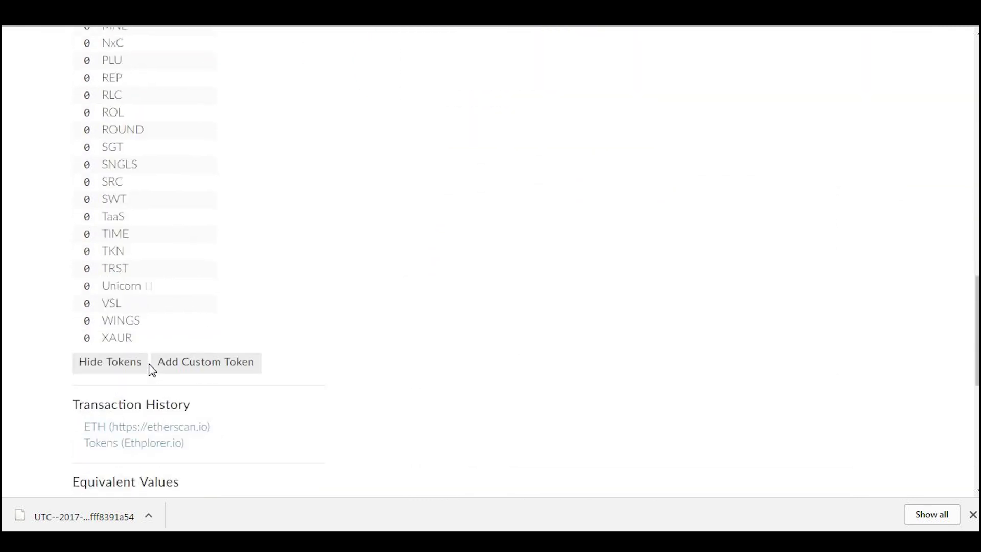
scroll(242, 298, "up", 4)
scroll(242, 298, "up", 3)
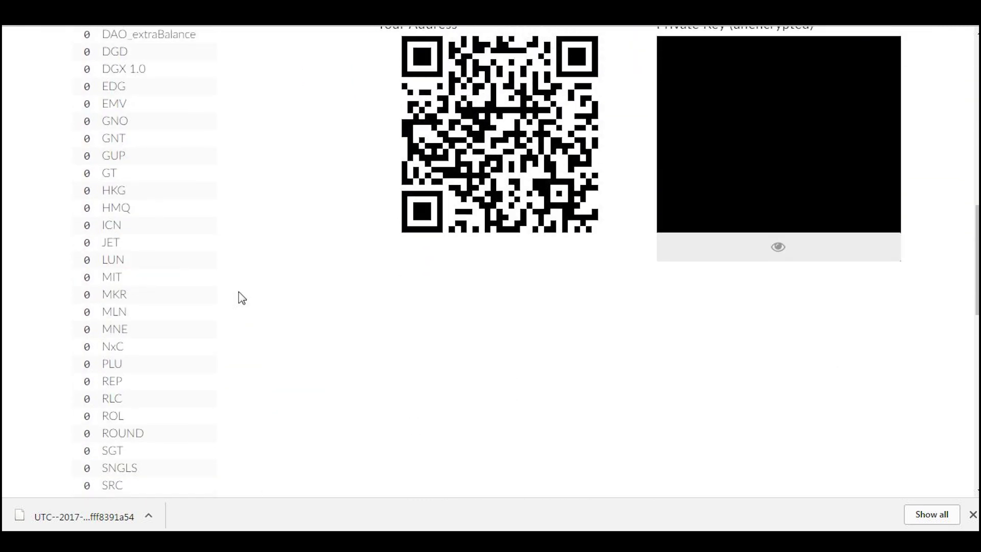
scroll(240, 296, "down", 2)
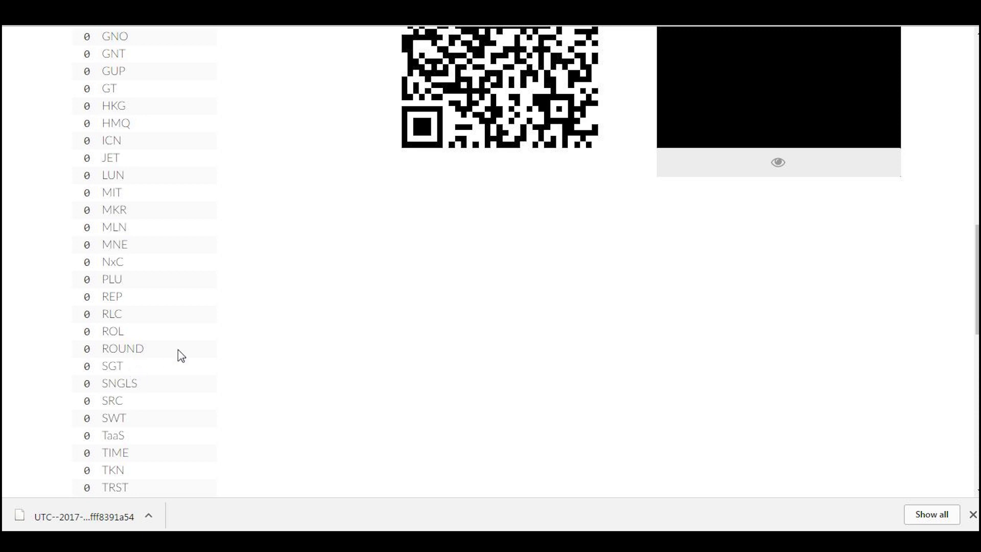
scroll(182, 355, "up", 10)
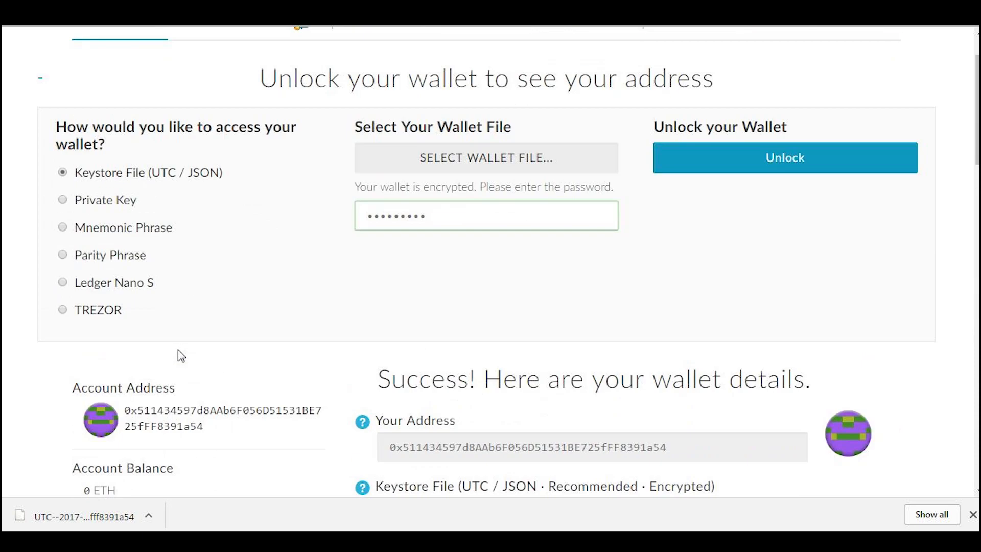